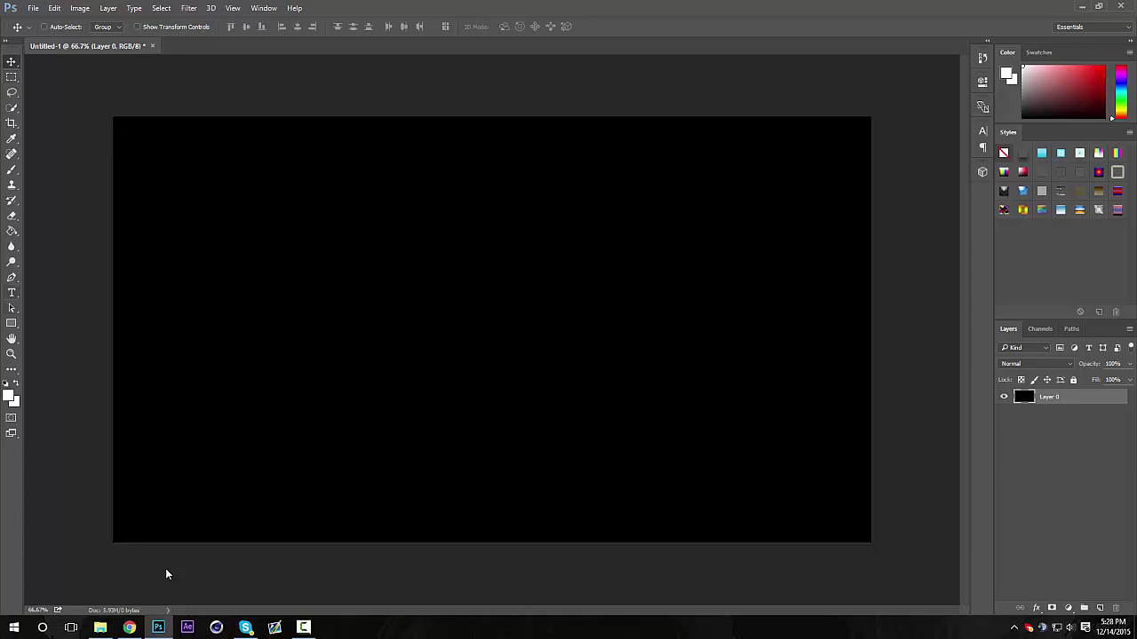
Add the white text "TEXT" to the canvas and scale it up to more than half the canvas width.
key("t")
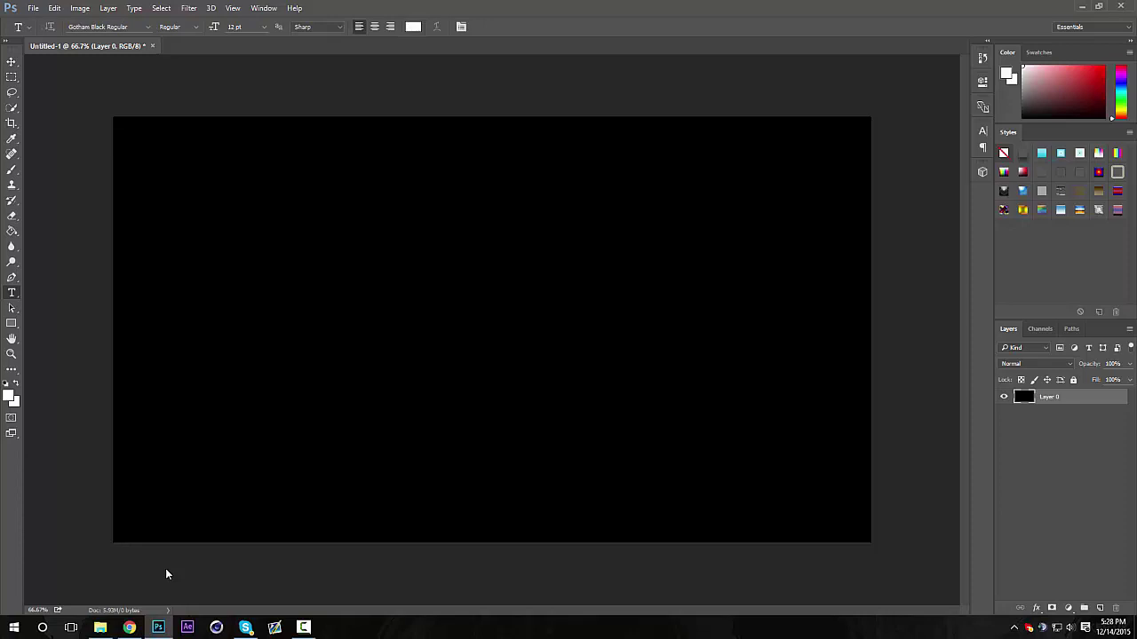
left_click(417, 294)
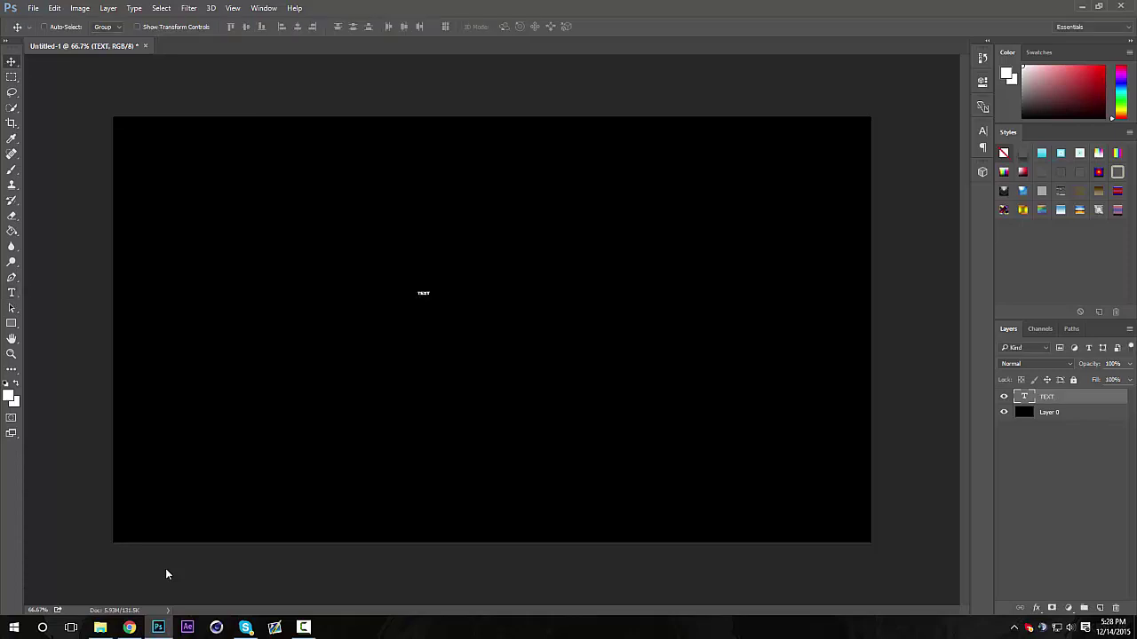
key("ctrl+t")
left_click_drag(430, 290, 645, 205)
key("Return")
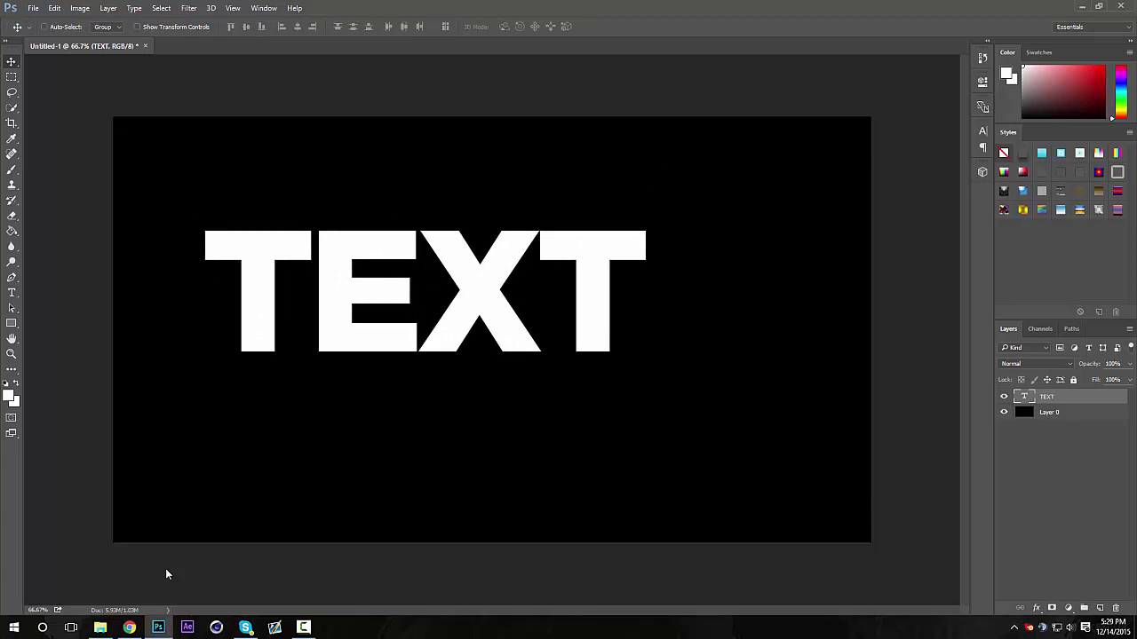
Center the text horizontally and vertically on the canvas, and clear the selection.
key("ctrl+a")
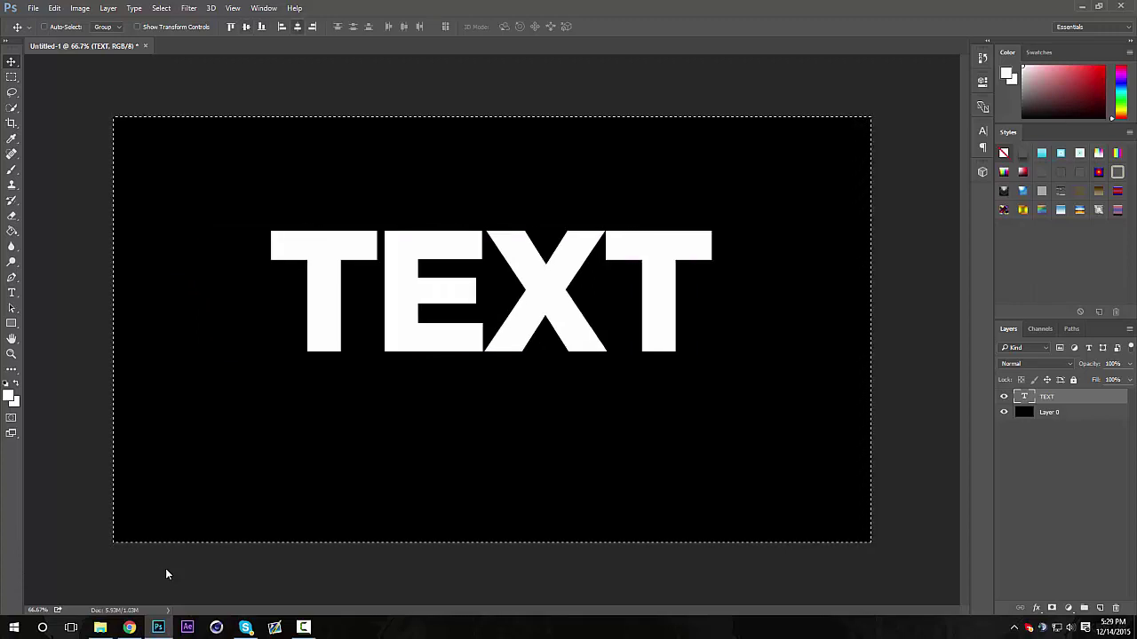
left_click(246, 27)
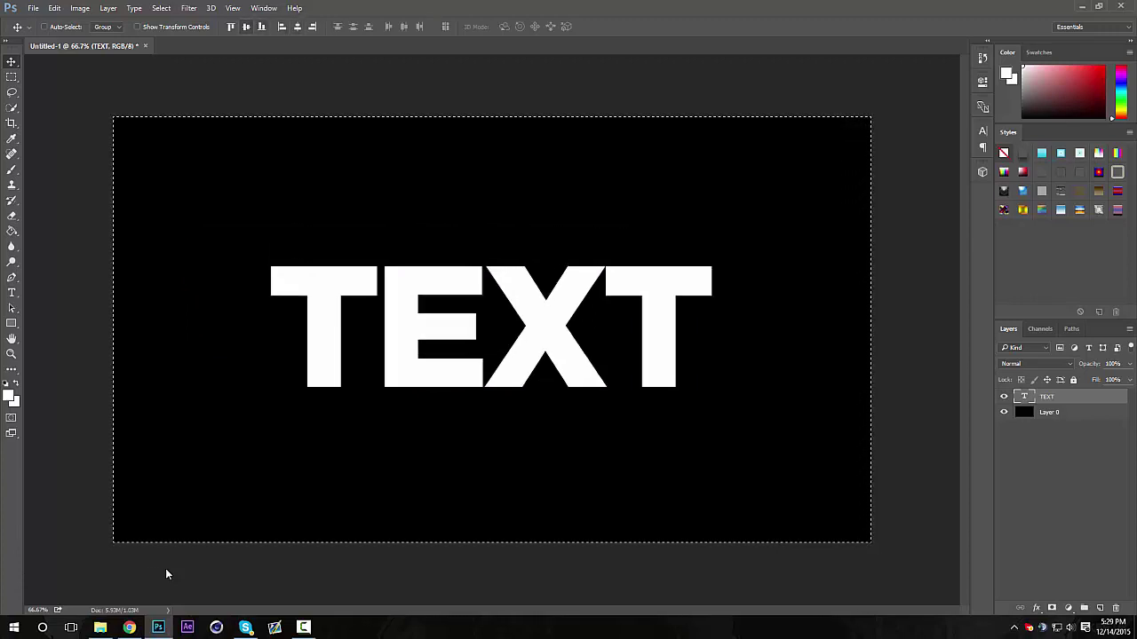
left_click(43, 27)
key("ctrl+d")
key("Down")
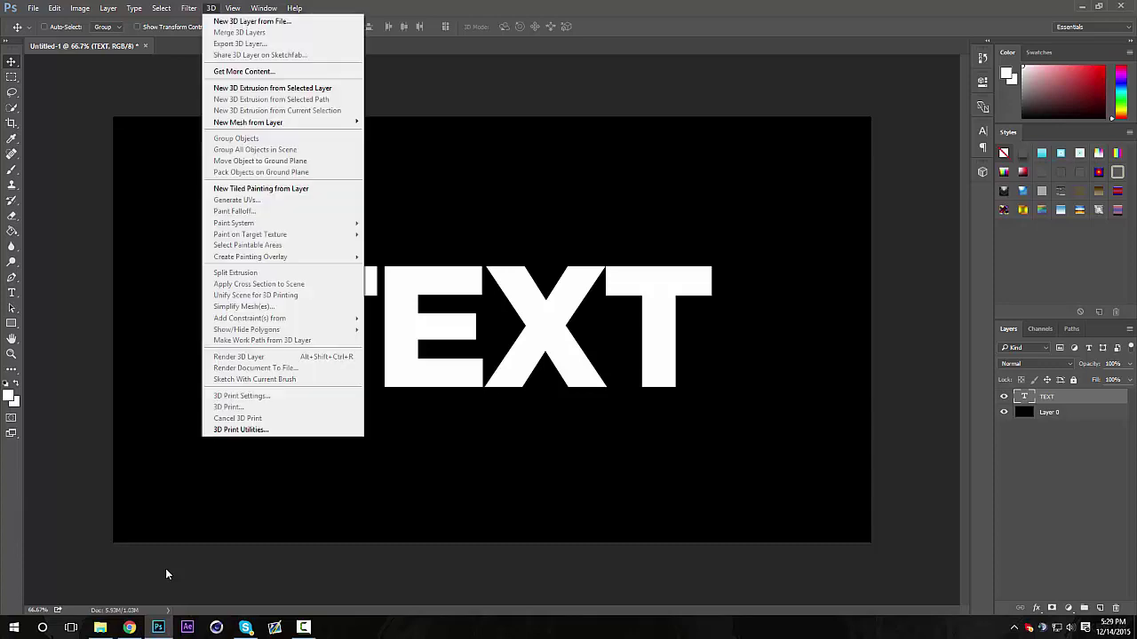
key("Down")
key("Escape")
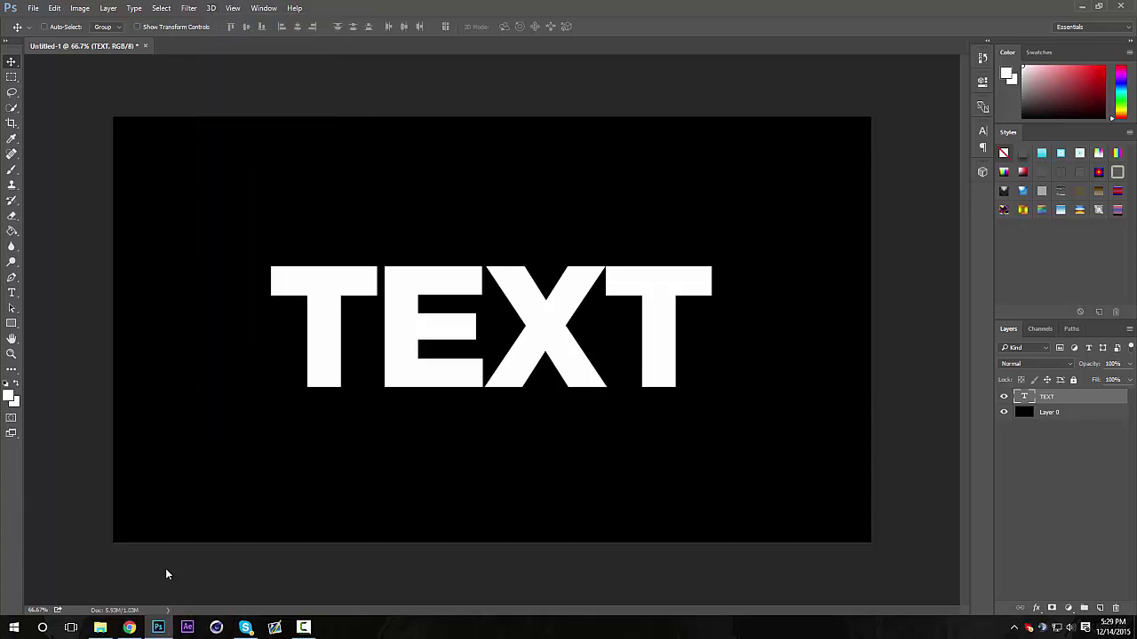
Duplicate the TEXT layer and hide the original text layer.
key("ctrl+j")
key("alt+d")
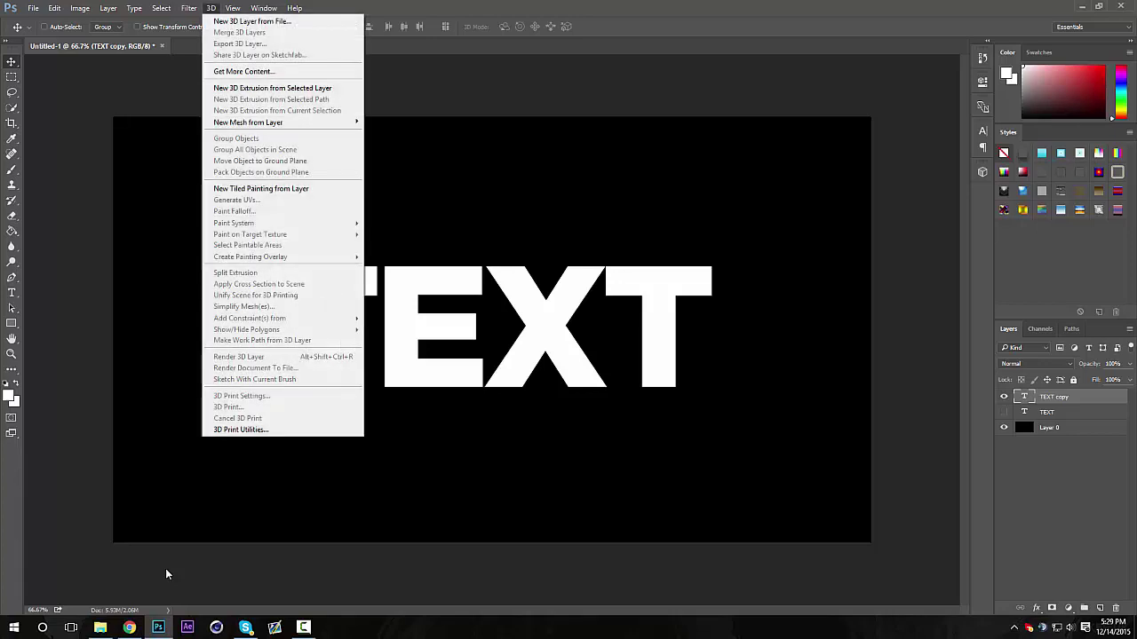
key("Escape")
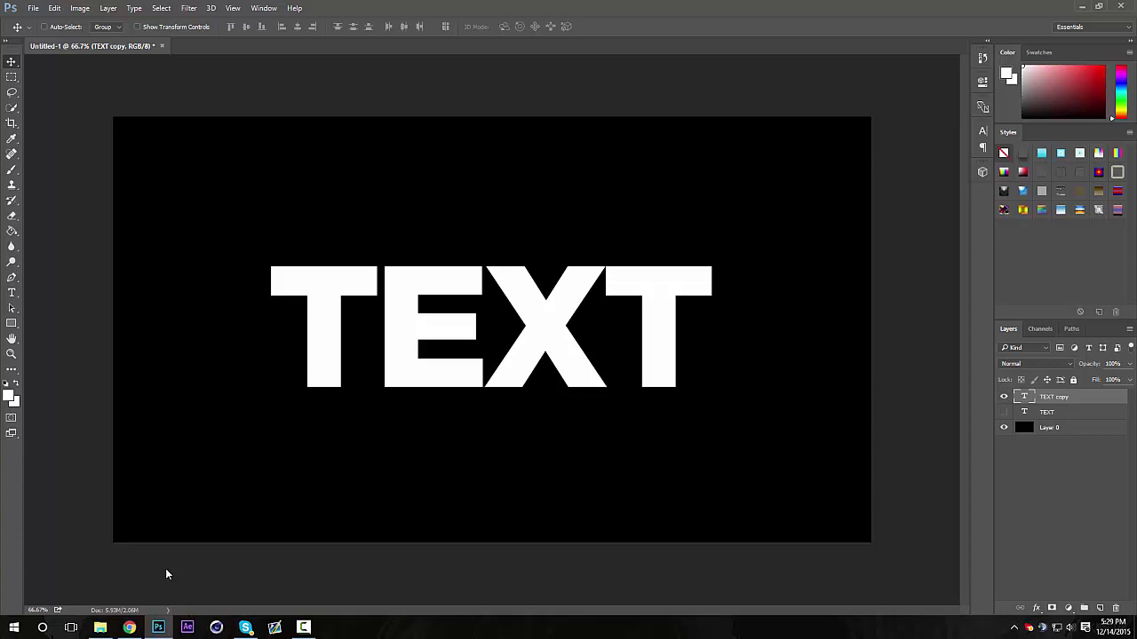
Create a new 3D extrusion from the duplicated text layer.
key("alt+d")
key("Down")
key("Down")
key("Down")
key("Up")
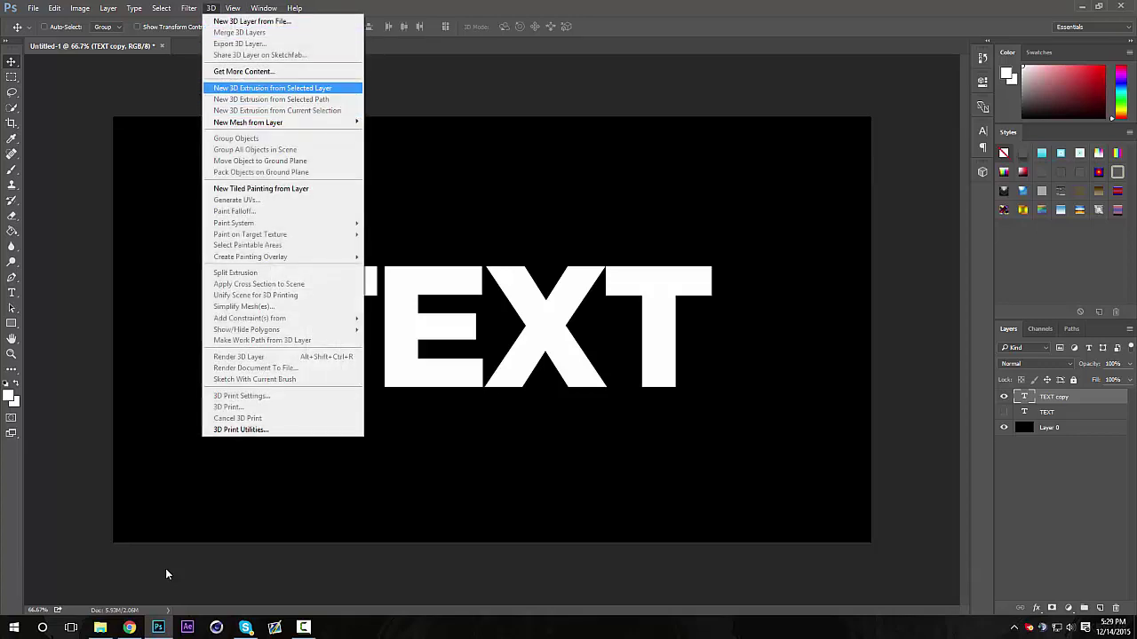
key("Return")
key("Return")
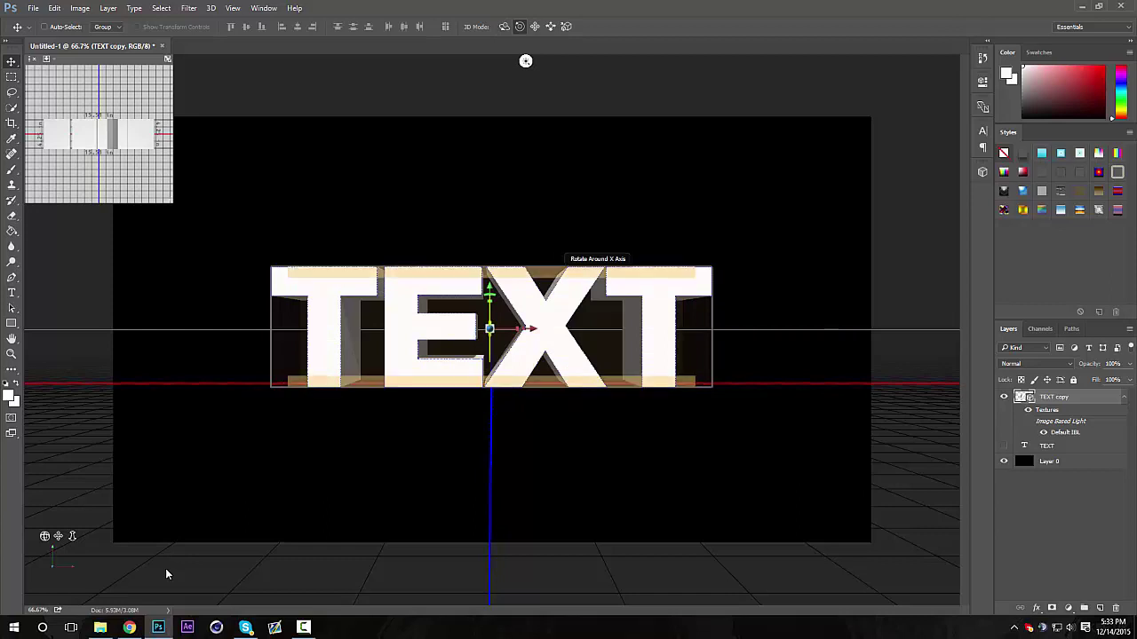
Rotate the 3D text around its X and Y axes so its underside shows and it slants upward to the right.
left_click_drag(558, 271, 575, 294)
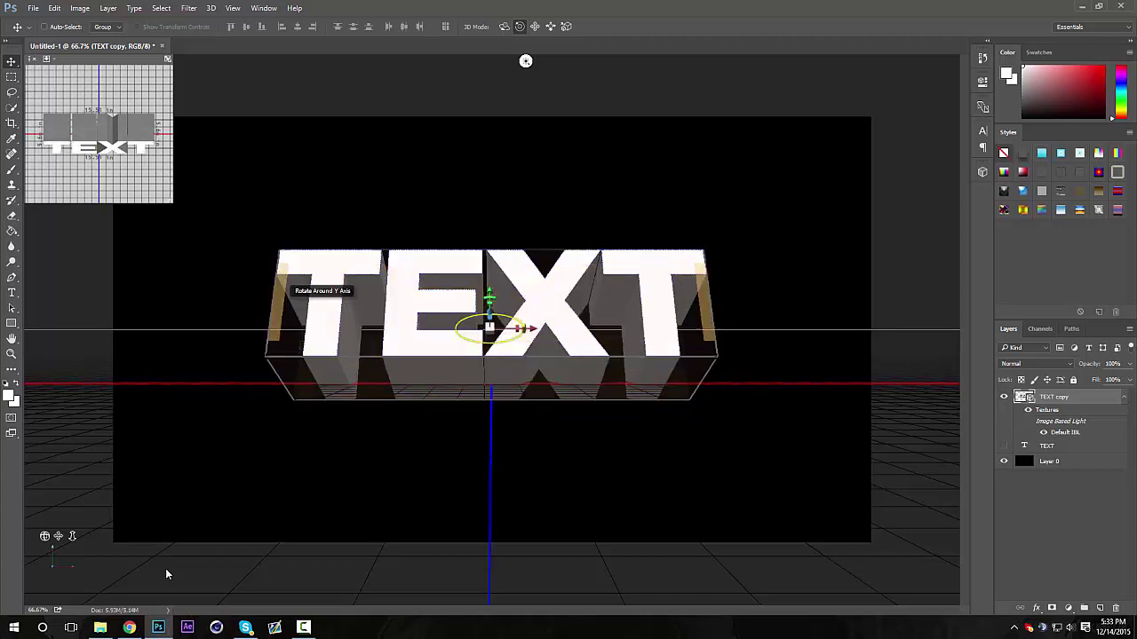
left_click_drag(286, 282, 459, 308)
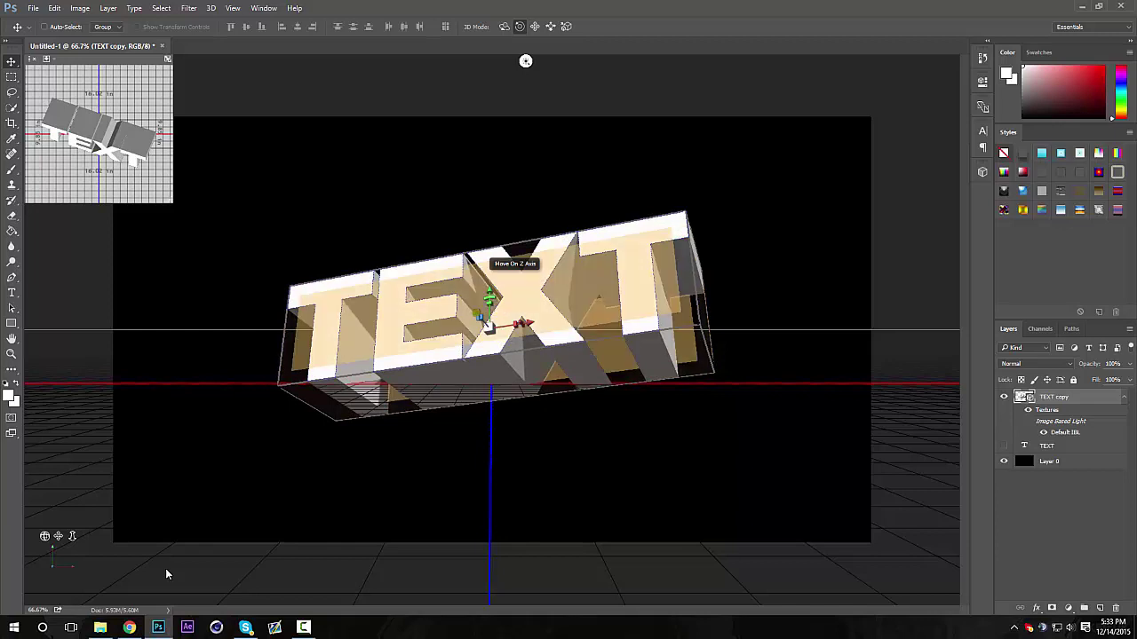
Try rasterizing the TEXT copy 3D layer, and undo the rasterization.
right_click(1065, 396)
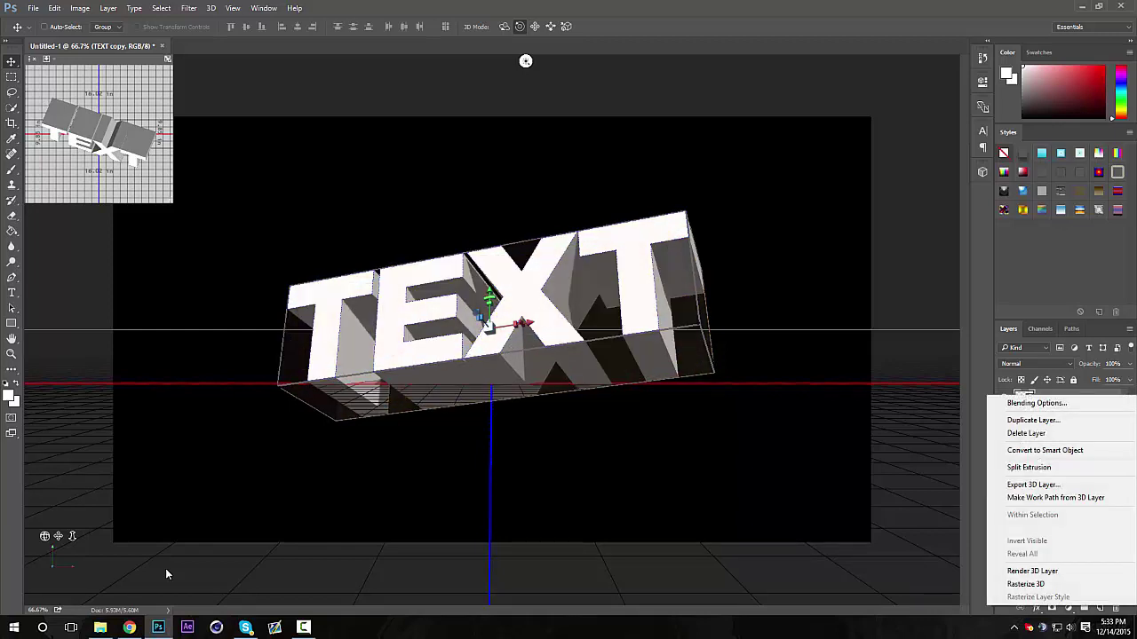
key("Return")
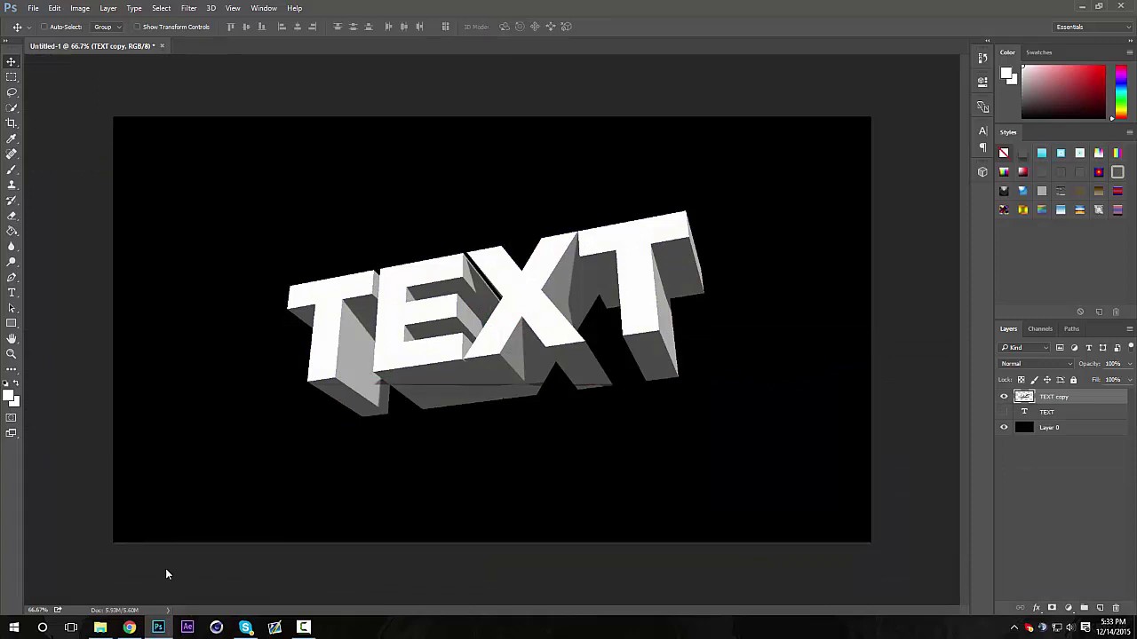
key("ctrl")
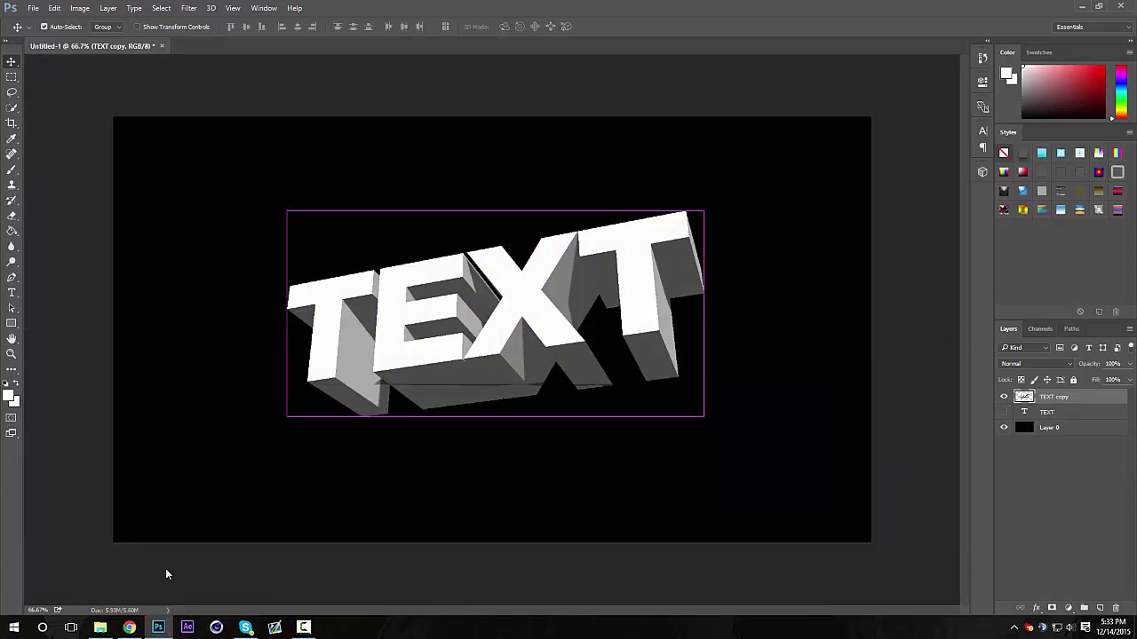
key("ctrl+z")
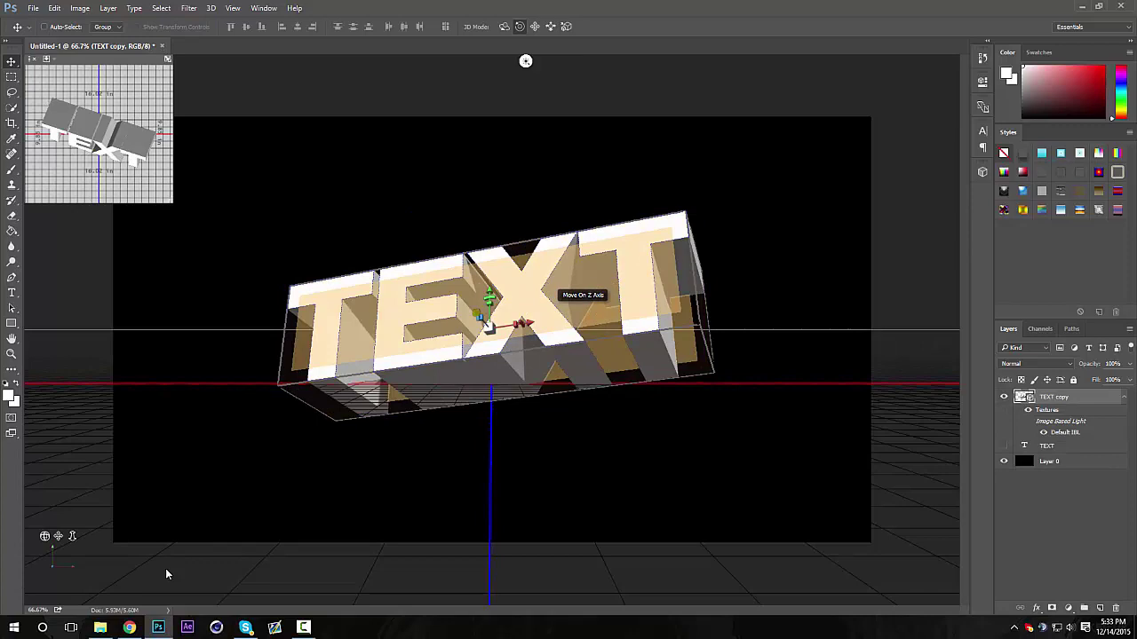
Move the 3D text along its Z axis, bringing it about 5.67 in toward the camera so it appears larger.
left_click_drag(518, 314, 556, 333)
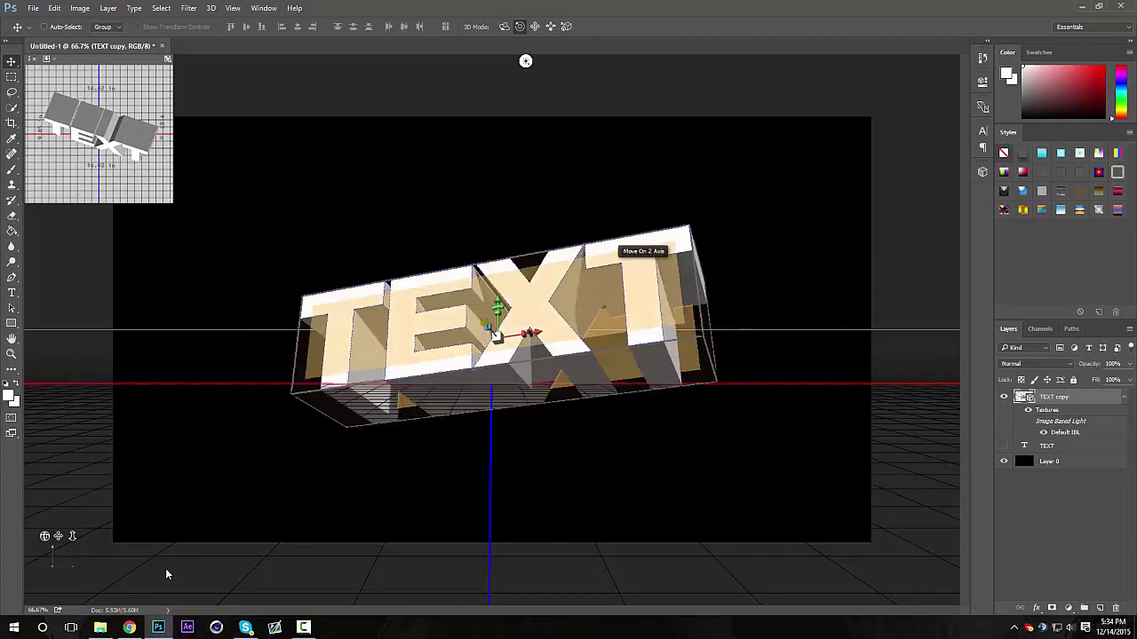
left_click_drag(619, 271, 414, 230)
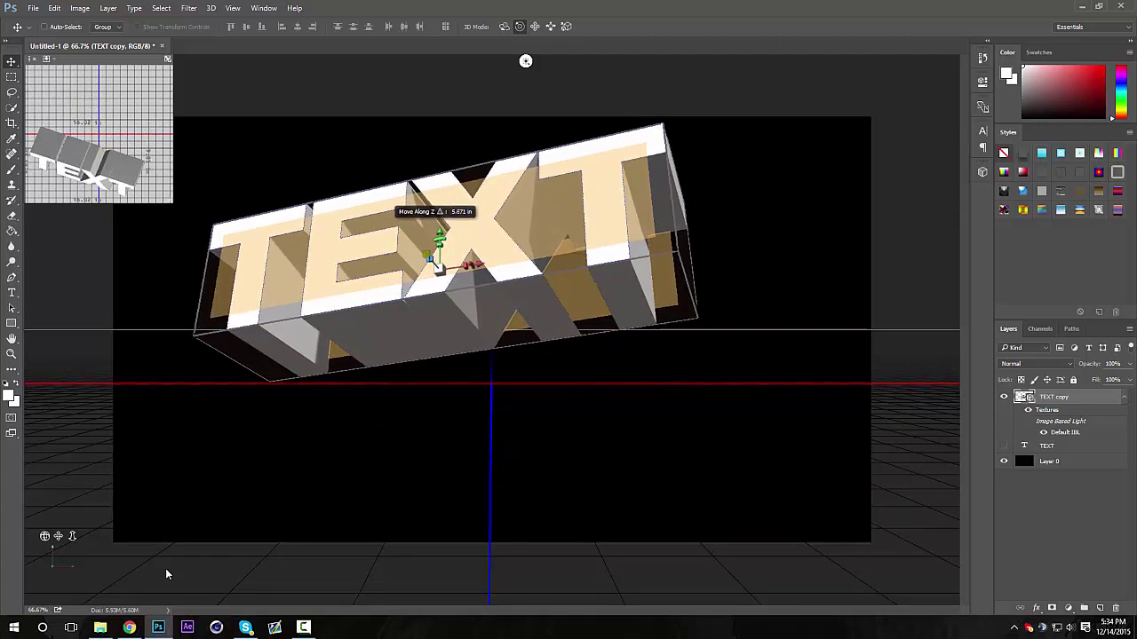
Rasterize the TEXT copy 3D layer and move the flattened text to the middle of the canvas.
right_click(1074, 397)
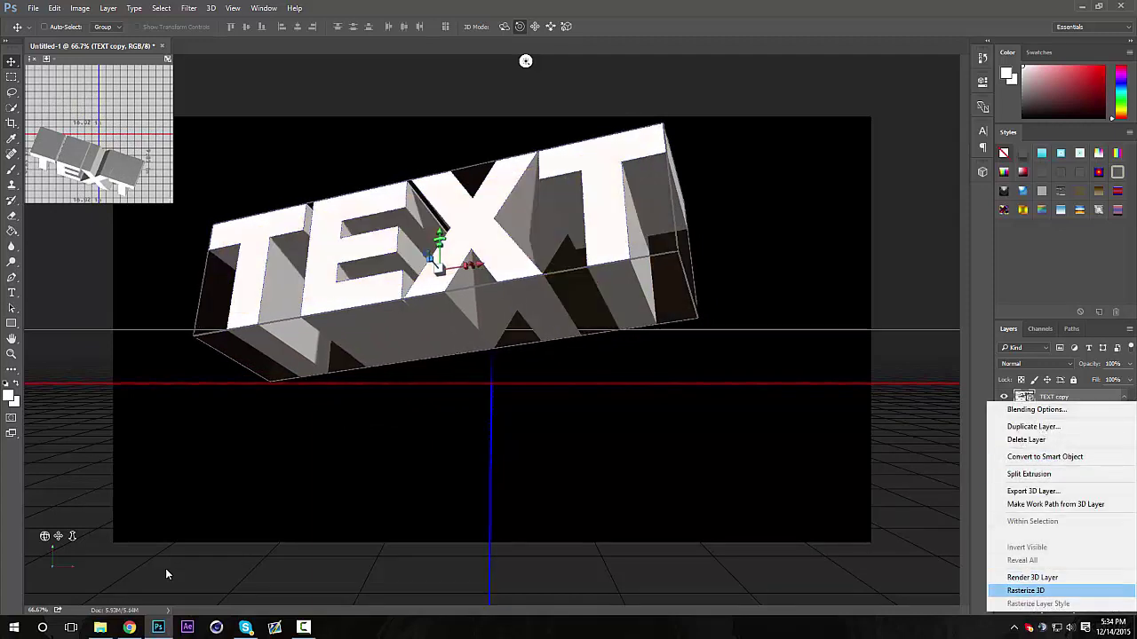
left_click(1026, 590)
left_click_drag(527, 210, 577, 250)
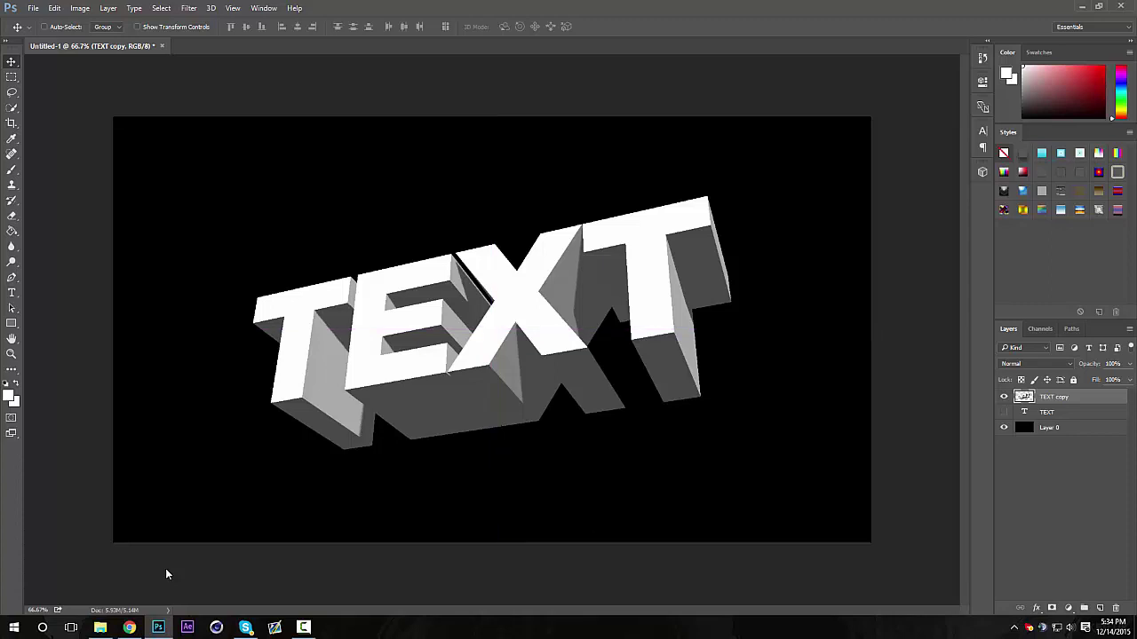